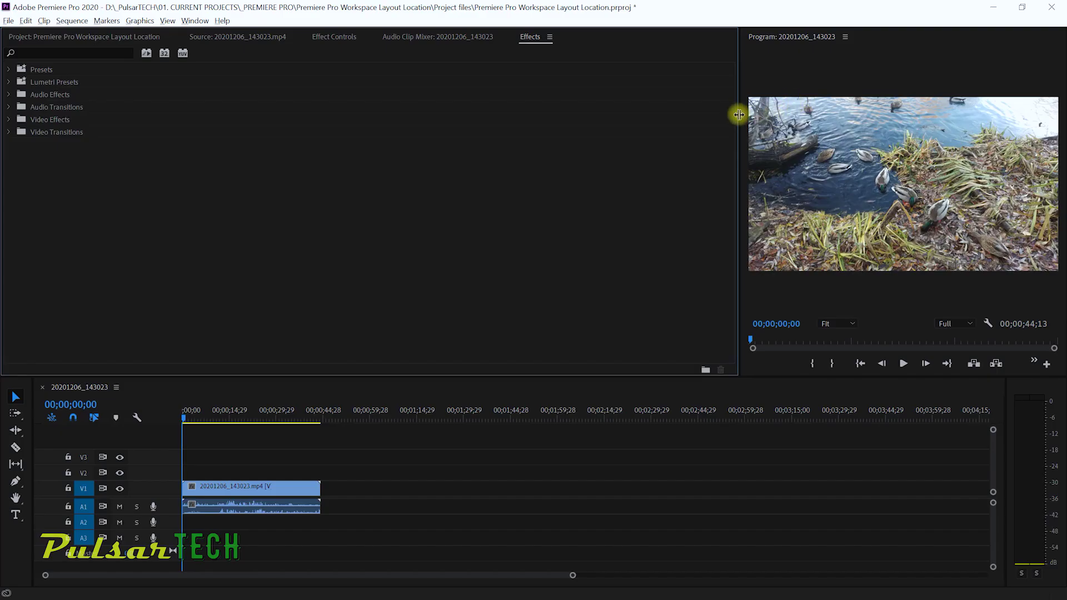
- Widen the Program monitor panel in the open duck-footage project
{"action": "left_click_drag", "start_coordinate": [739, 114], "coordinate": [189, 132]}
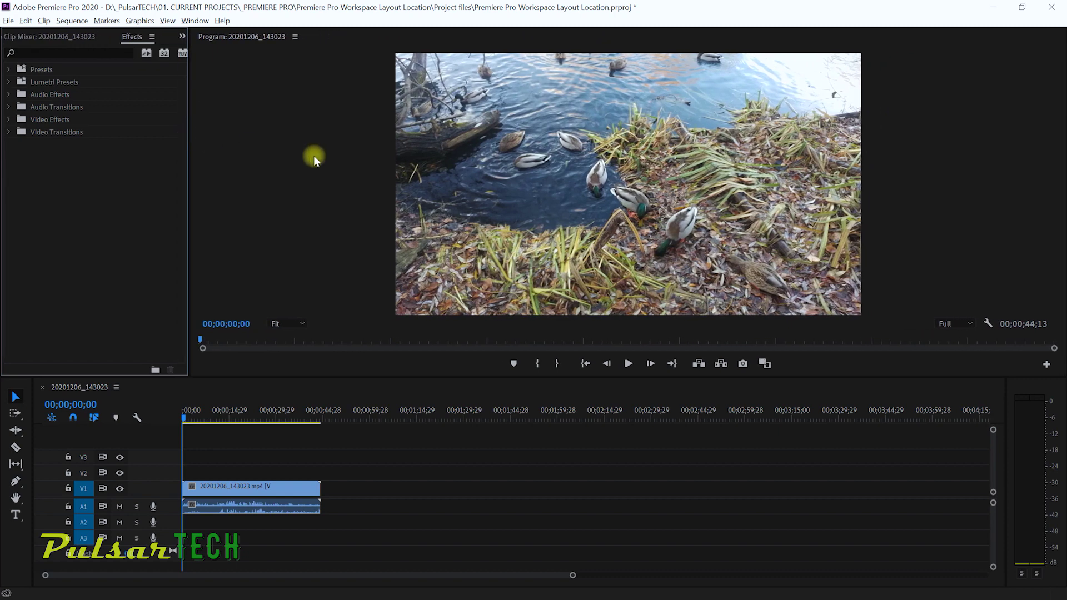
- Enlarge the Program monitor, readjust the Timeline height, and select the six workspace XML files
{"action": "left_click_drag", "start_coordinate": [525, 377], "coordinate": [526, 458]}
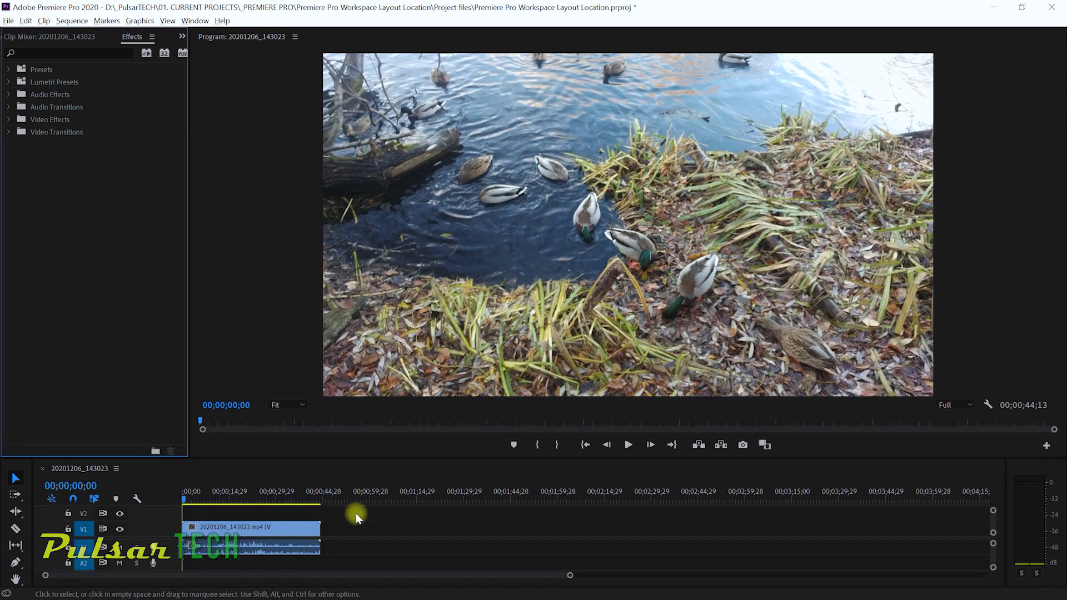
{"action": "left_click_drag", "start_coordinate": [378, 457], "coordinate": [417, 309]}
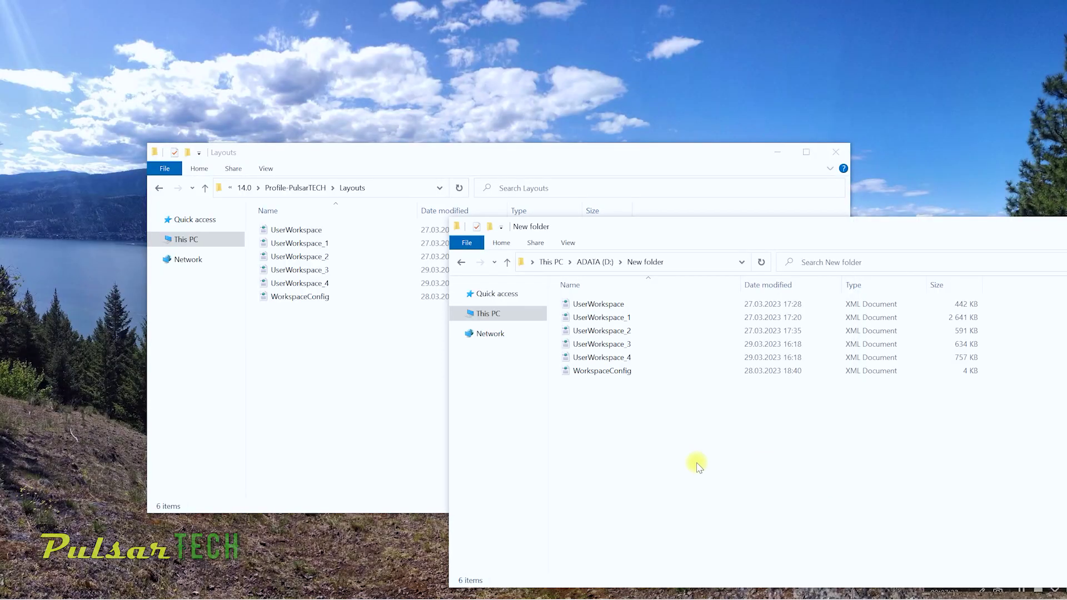
{"action": "left_click_drag", "start_coordinate": [696, 463], "coordinate": [346, 391]}
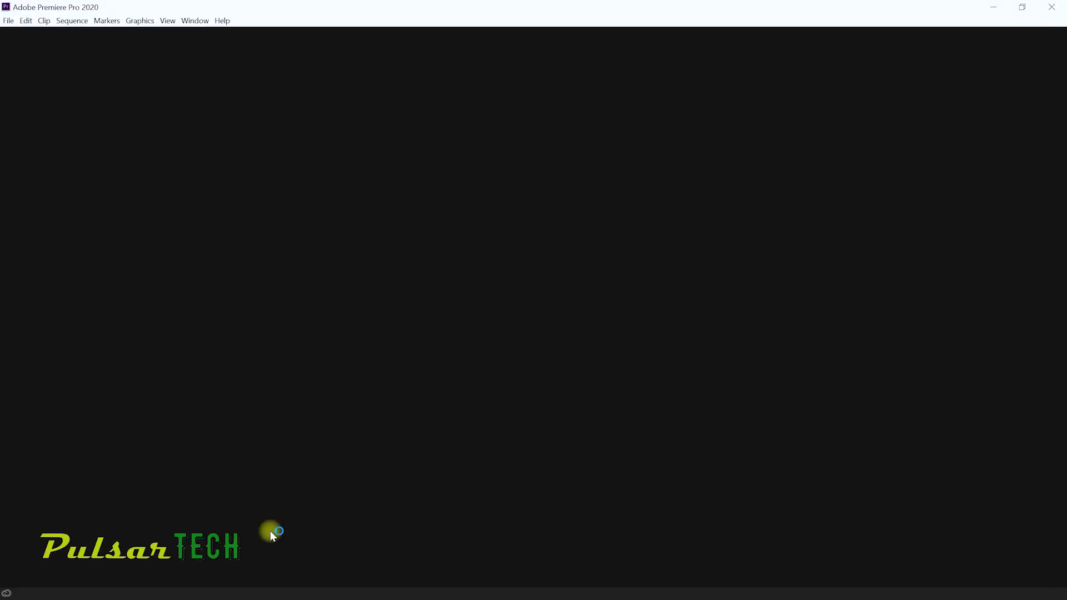
- Create a new project named 'Premiere Pro Workspace Layout Location' and show the Workspaces list
{"action": "left_click", "coordinate": [136, 210]}
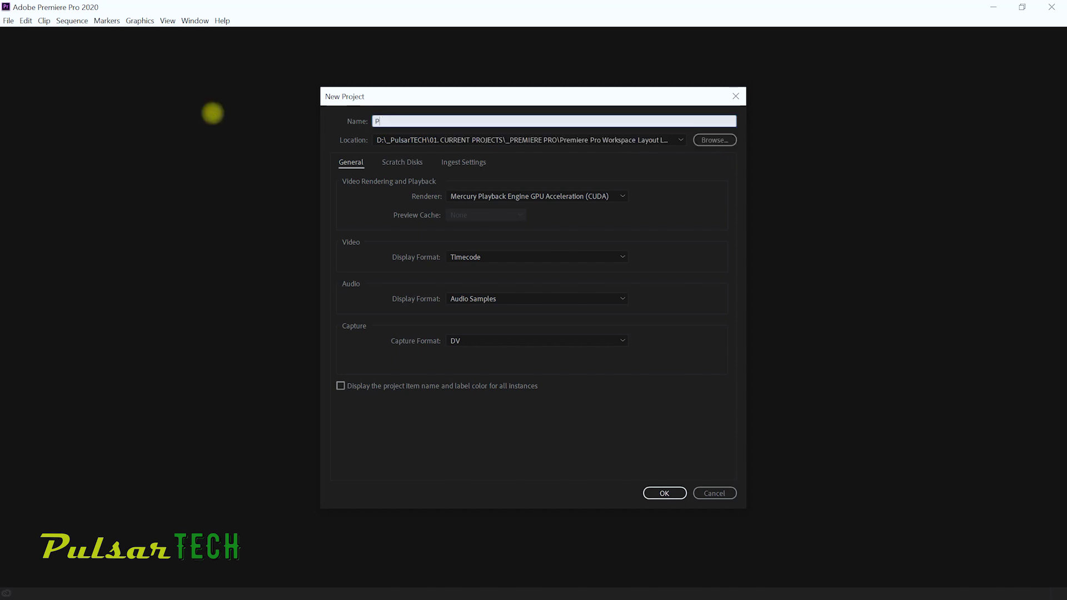
{"action": "type", "text": "Premiere Pro Workspace Layout Location"}
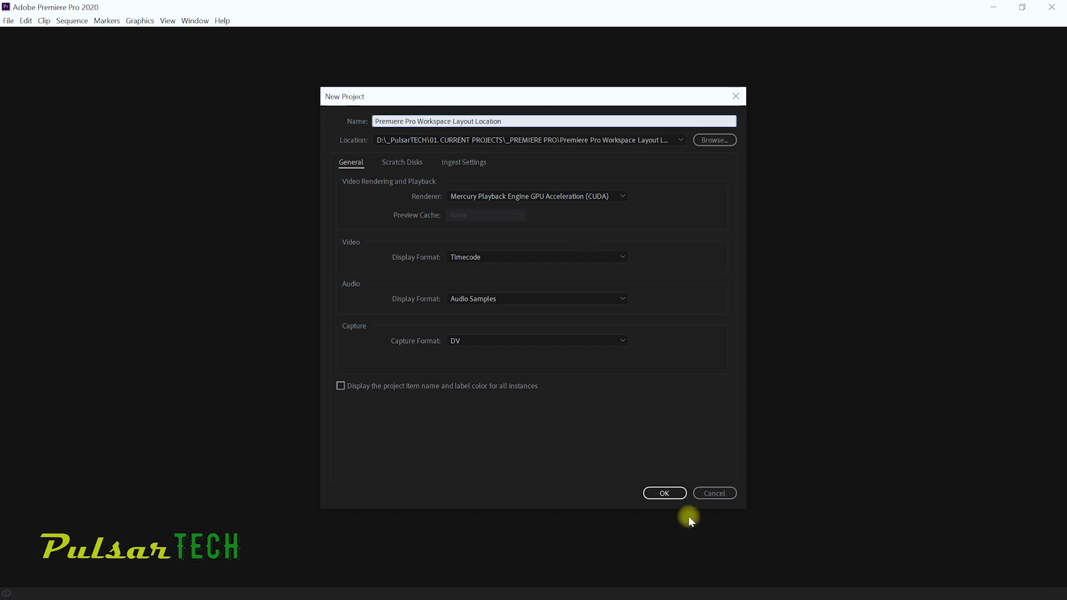
{"action": "left_click", "coordinate": [667, 493]}
{"action": "left_click", "coordinate": [193, 24]}
{"action": "mouse_move", "coordinate": [217, 36]}
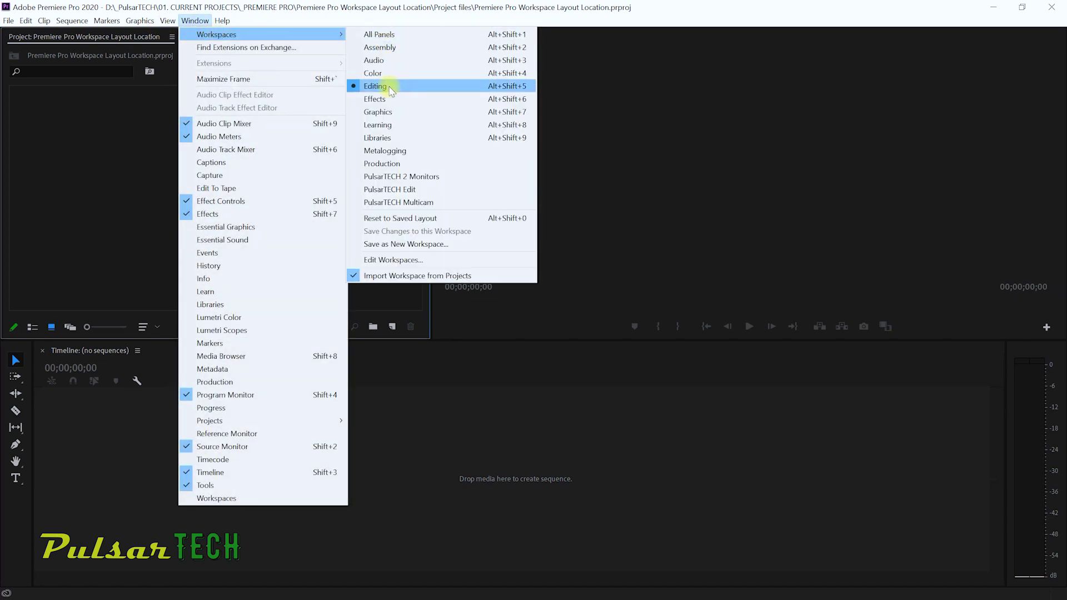
- Switch to the Assembly workspace and resize the Project, Timeline and left panel groups
{"action": "left_click", "coordinate": [479, 49]}
{"action": "left_click_drag", "start_coordinate": [431, 164], "coordinate": [284, 171]}
{"action": "left_click_drag", "start_coordinate": [286, 338], "coordinate": [282, 229]}
{"action": "left_click_drag", "start_coordinate": [217, 228], "coordinate": [215, 377]}
{"action": "left_click_drag", "start_coordinate": [282, 311], "coordinate": [473, 200]}
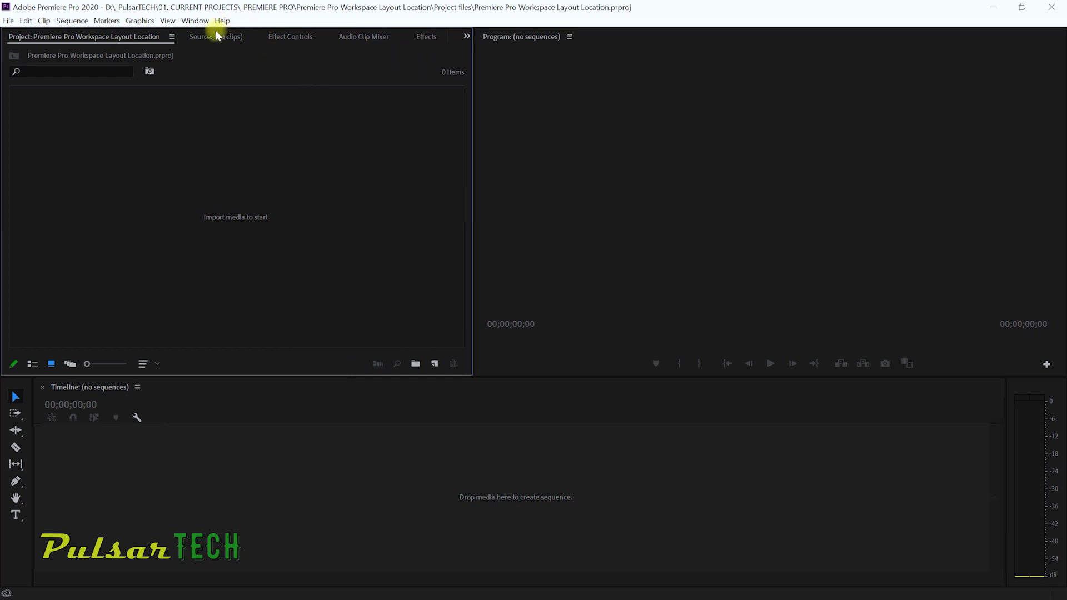
- Show the Source, Effect Controls and Audio Clip Mixer panels, then resize against the Program monitor
{"action": "left_click", "coordinate": [218, 34]}
{"action": "left_click", "coordinate": [290, 36]}
{"action": "left_click", "coordinate": [364, 36]}
{"action": "left_click_drag", "start_coordinate": [475, 131], "coordinate": [593, 148]}
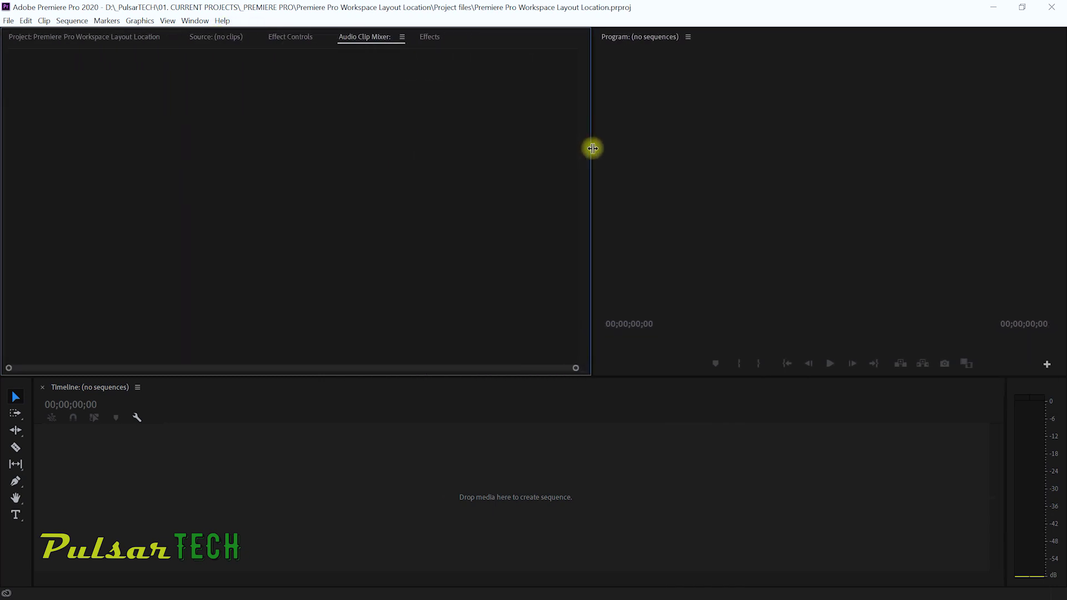
{"action": "left_click", "coordinate": [614, 42]}
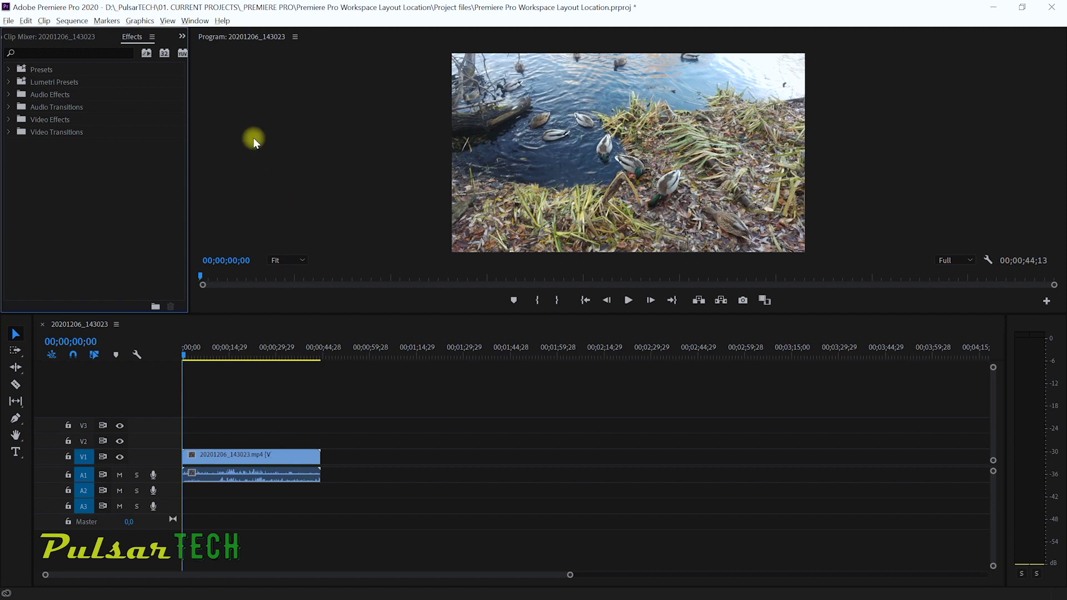
- Use Save as New Workspace to store this layout under the name 'Project 1'
{"action": "left_click", "coordinate": [195, 21]}
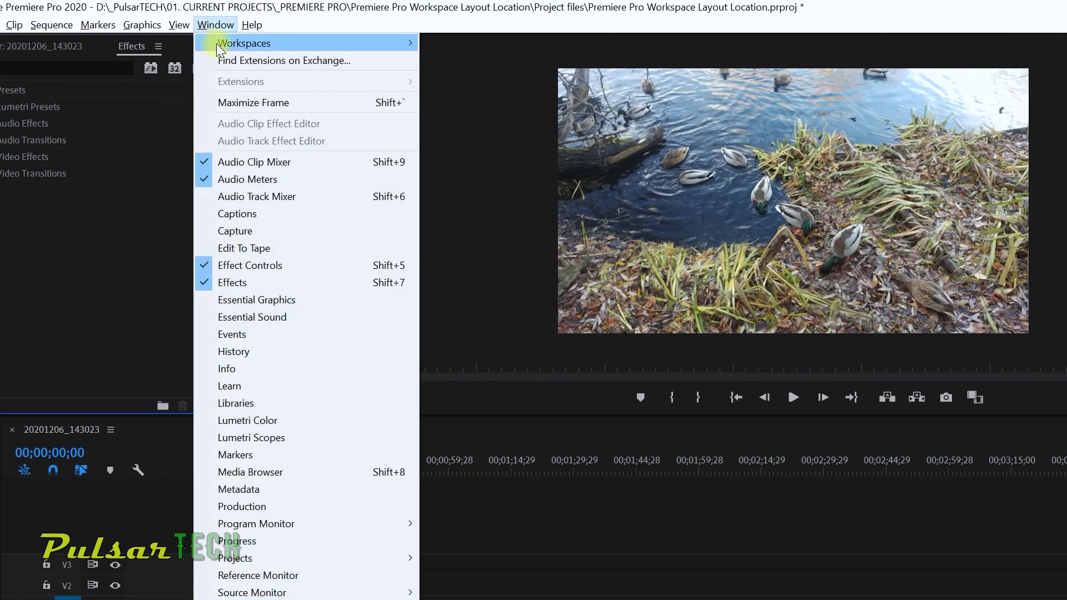
{"action": "mouse_move", "coordinate": [221, 47]}
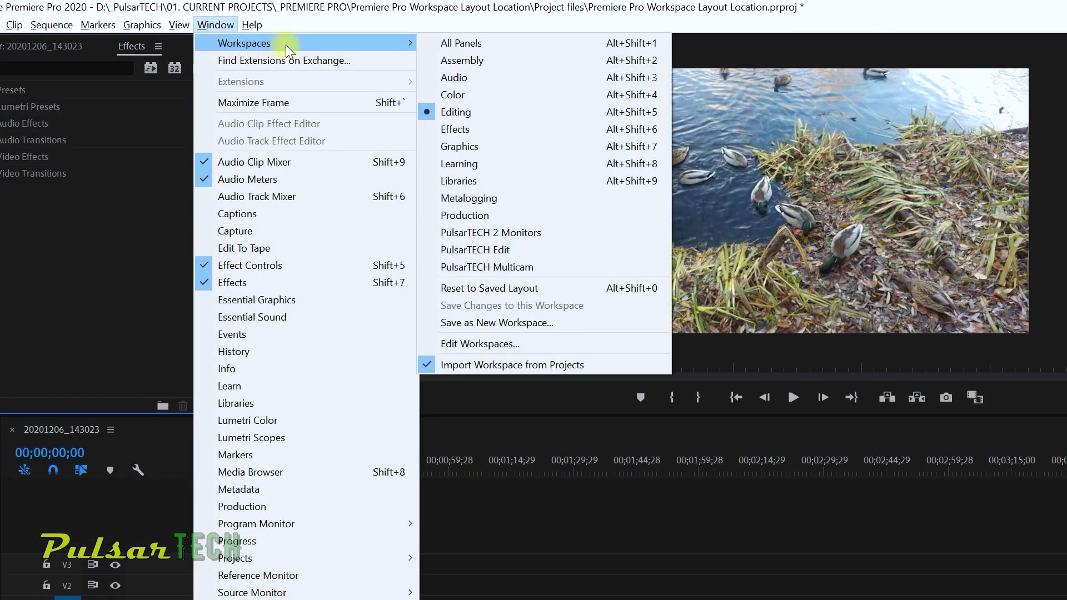
{"action": "left_click", "coordinate": [458, 322]}
{"action": "type", "text": "Pro"}
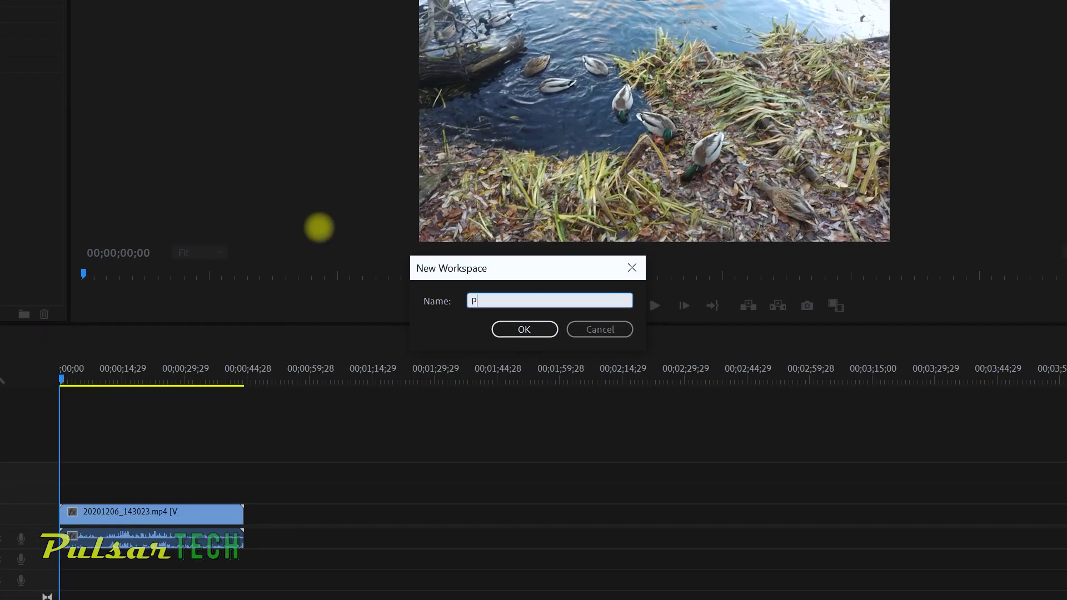
{"action": "type", "text": "ject 1"}
{"action": "left_click", "coordinate": [506, 329]}
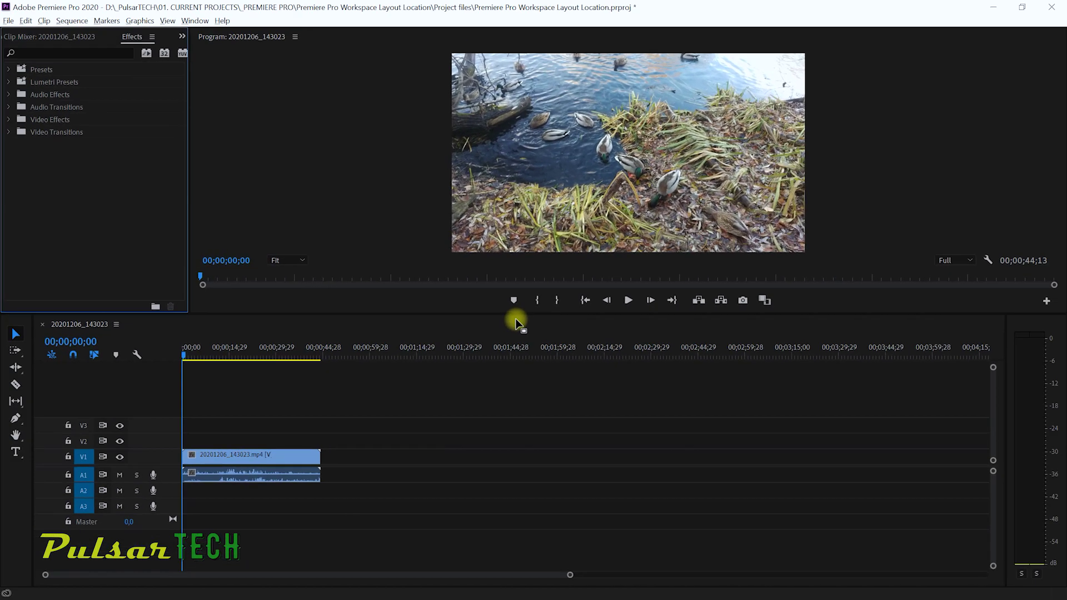
- Switch to the Editing workspace, then try Learning and return to Editing
{"action": "left_click", "coordinate": [195, 20]}
{"action": "mouse_move", "coordinate": [228, 35]}
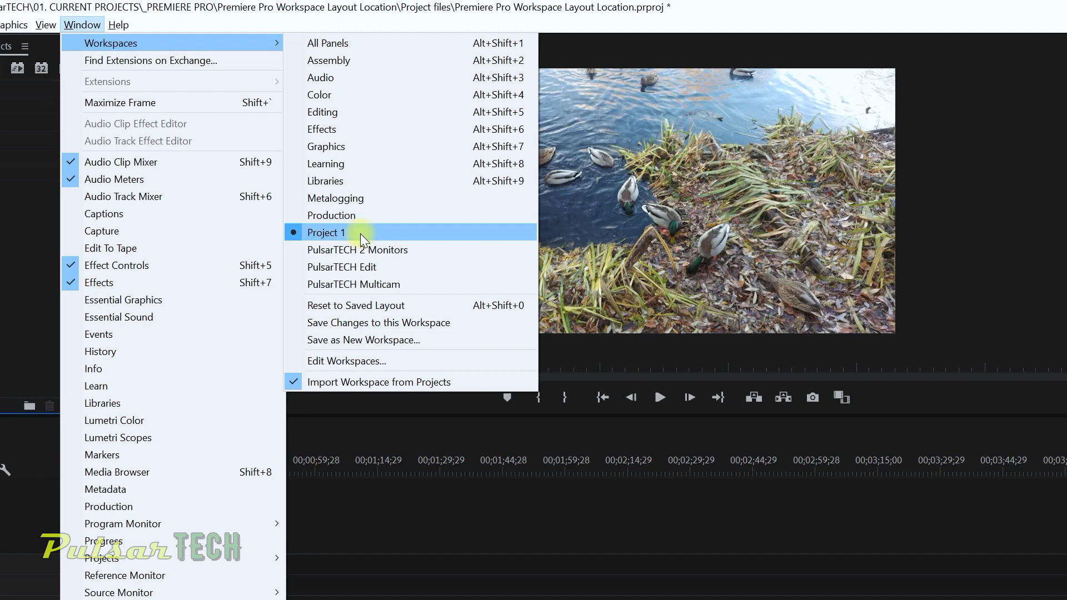
{"action": "left_click", "coordinate": [336, 113]}
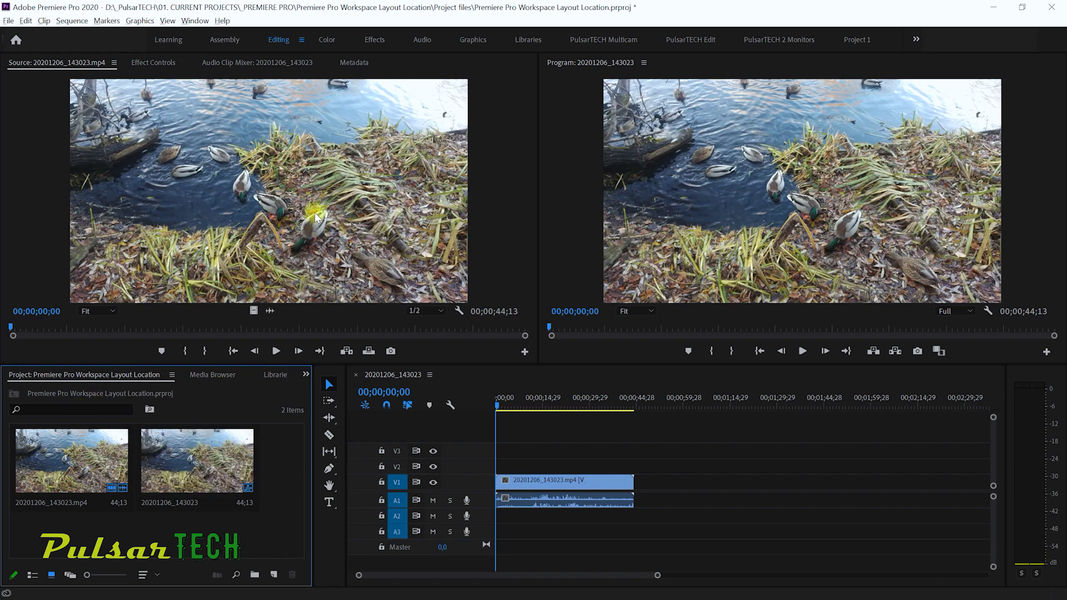
{"action": "left_click", "coordinate": [172, 41]}
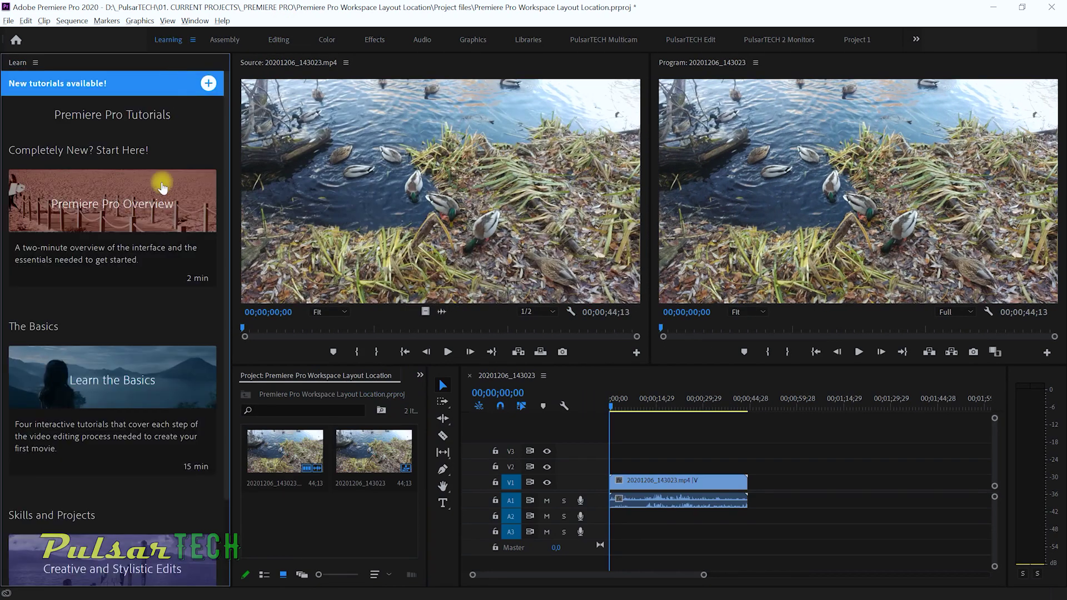
{"action": "left_click", "coordinate": [282, 43]}
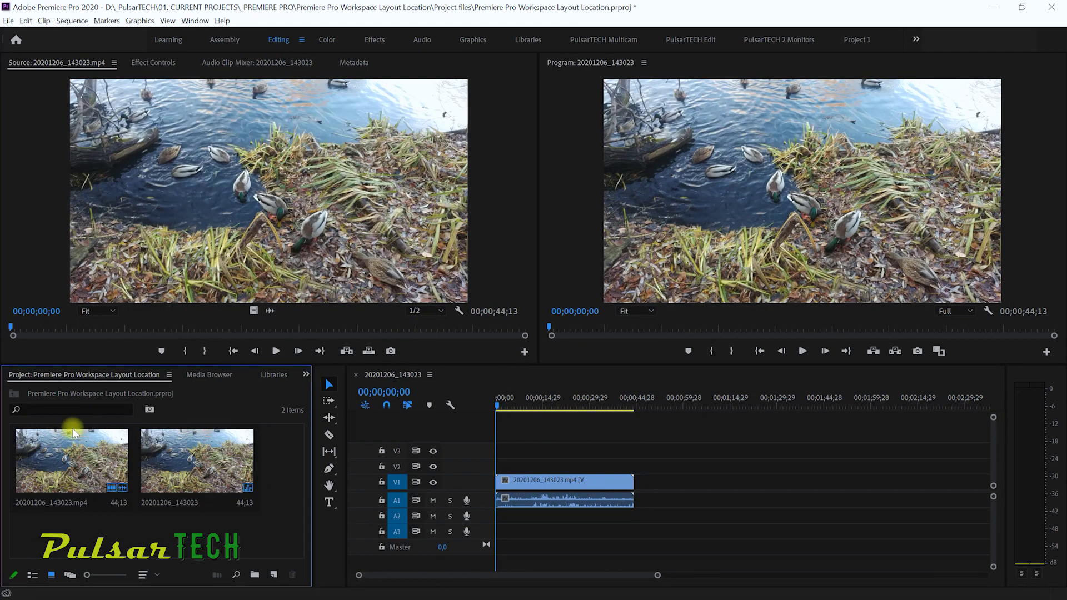
- Switch to the saved Project 1 workspace from the Workspaces list
{"action": "left_click", "coordinate": [195, 21]}
{"action": "mouse_move", "coordinate": [202, 34]}
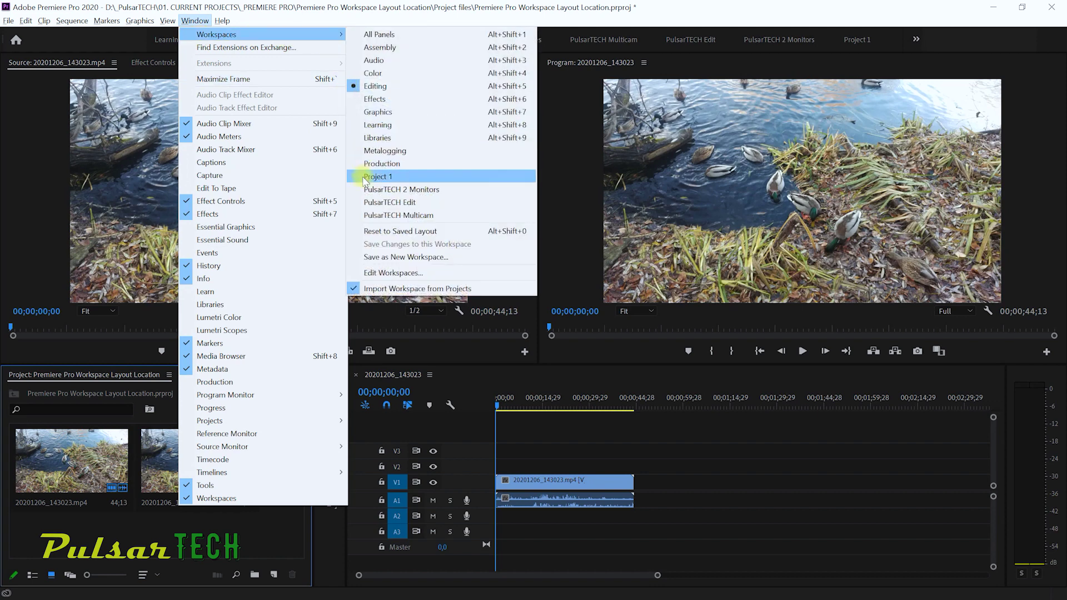
{"action": "left_click", "coordinate": [378, 176]}
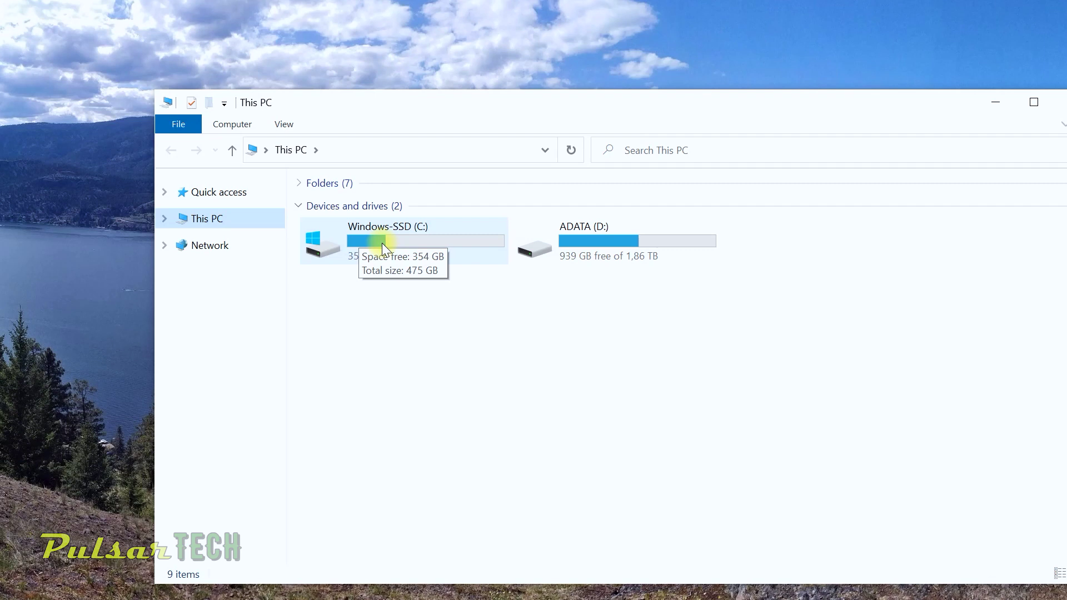
- Browse from drive C: through Users, the profile, Documents and Adobe into the Premiere Pro folder
{"action": "double_click", "coordinate": [382, 242]}
{"action": "left_click", "coordinate": [316, 330]}
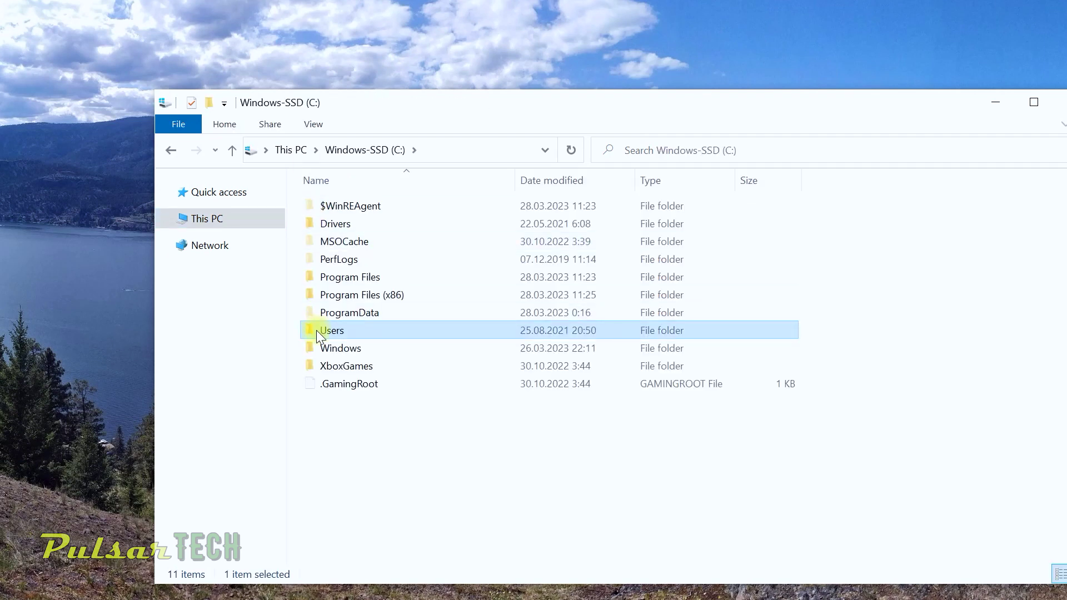
{"action": "double_click", "coordinate": [322, 332]}
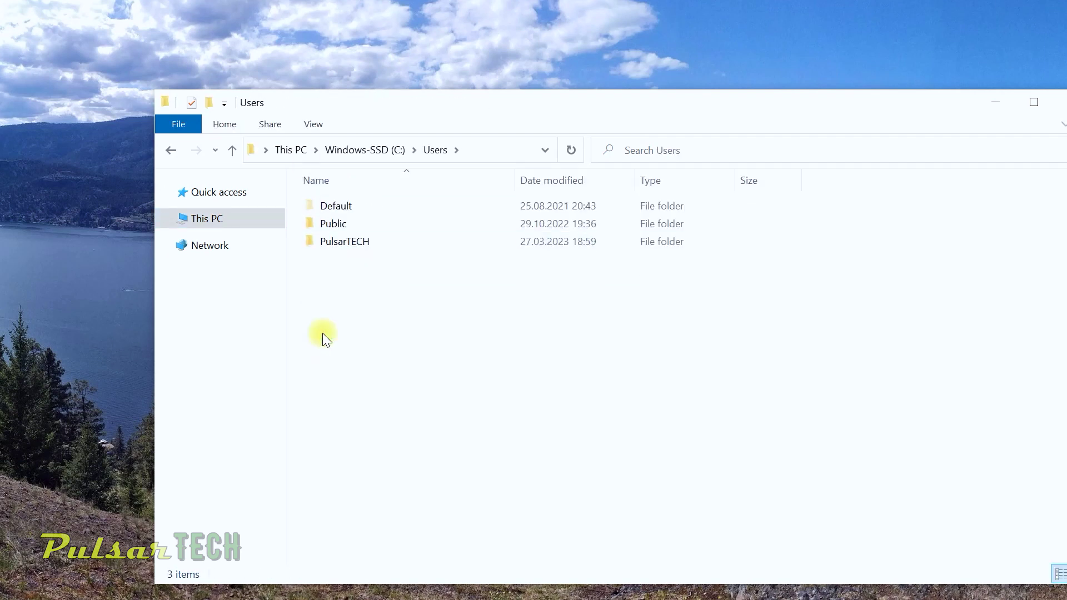
{"action": "left_click", "coordinate": [322, 244]}
{"action": "double_click", "coordinate": [322, 245]}
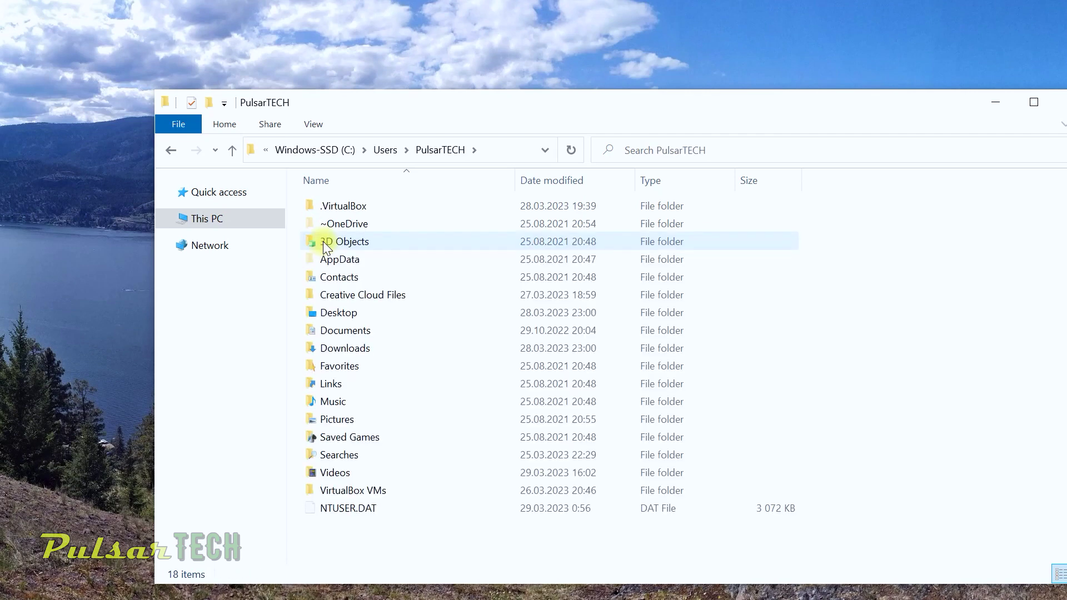
{"action": "double_click", "coordinate": [320, 330]}
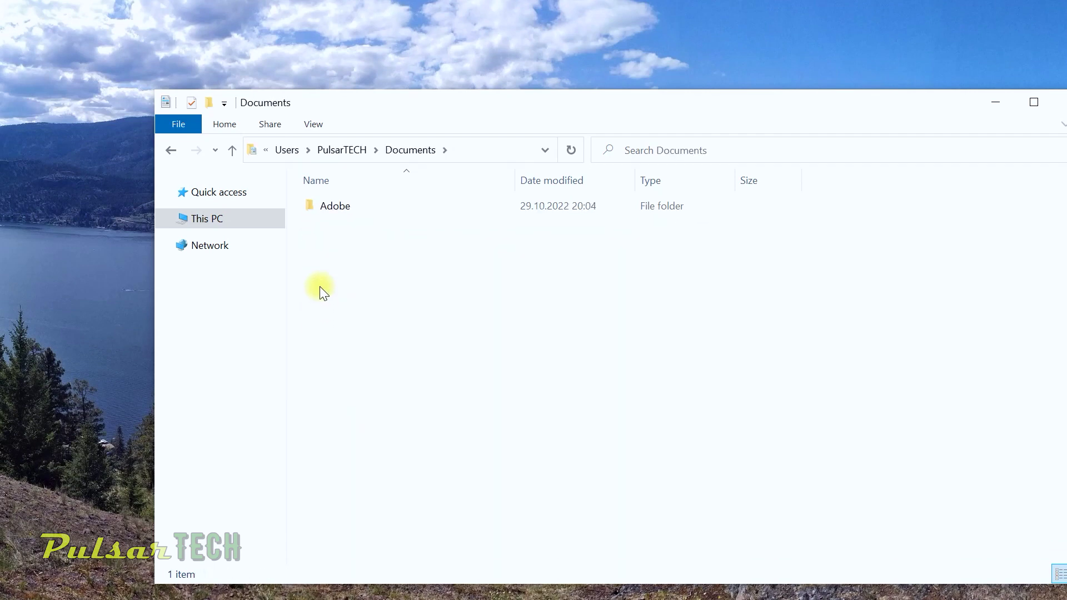
{"action": "double_click", "coordinate": [321, 206]}
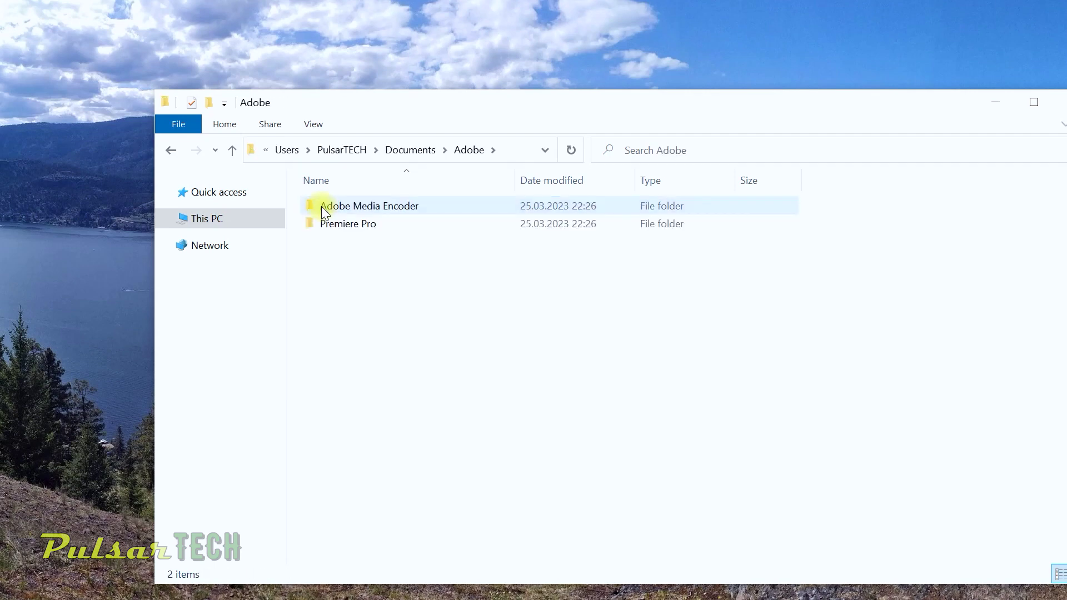
{"action": "left_click", "coordinate": [323, 221]}
{"action": "double_click", "coordinate": [324, 222]}
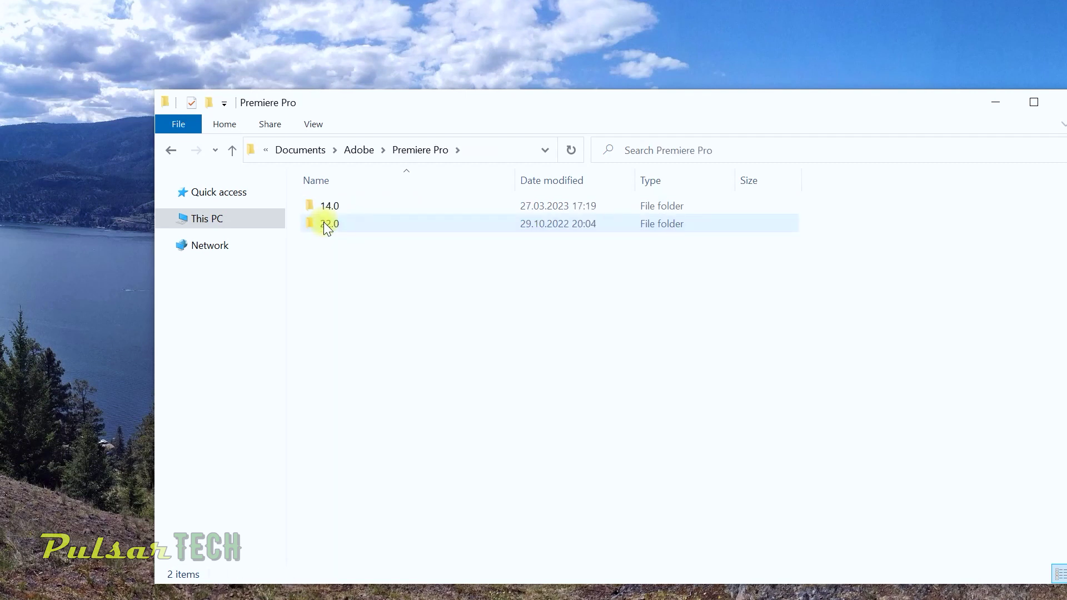
- Go into 14.0, the profile folder and Layouts, and select all six workspace XML files
{"action": "left_click_drag", "start_coordinate": [342, 252], "coordinate": [318, 216]}
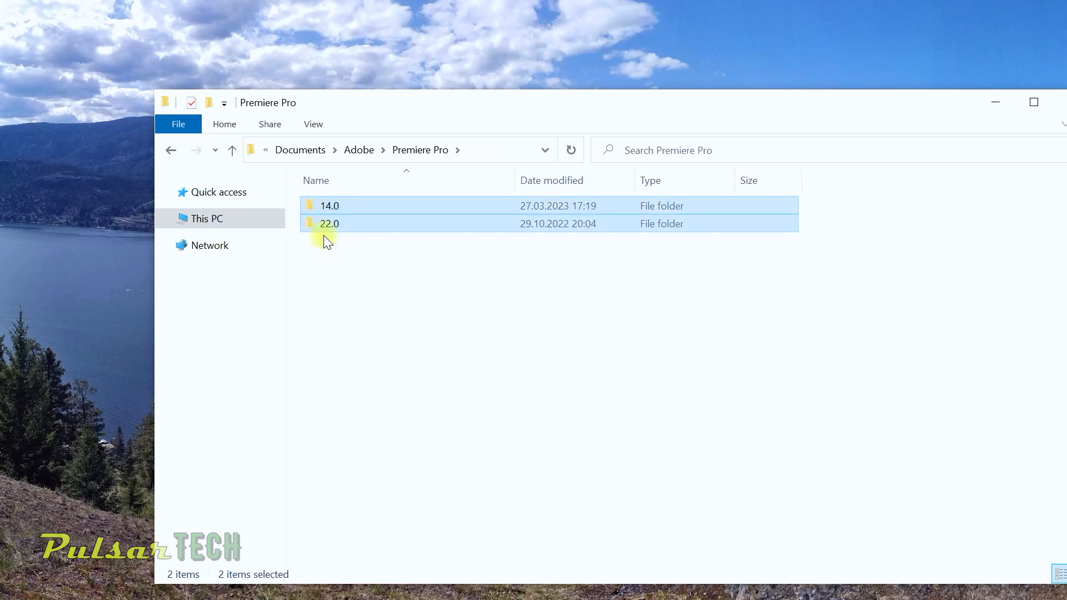
{"action": "left_click", "coordinate": [345, 272]}
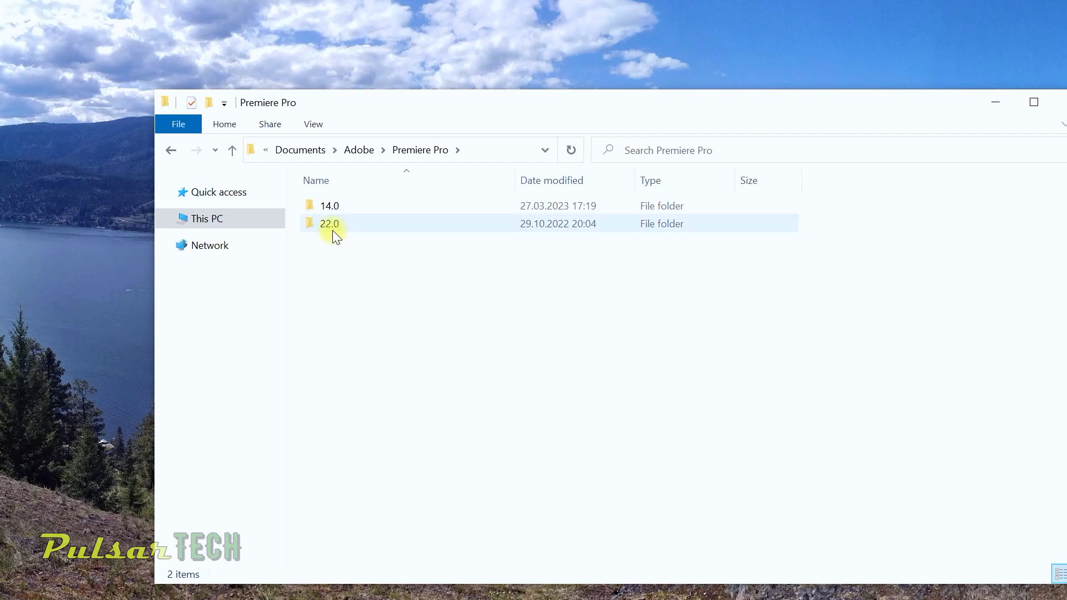
{"action": "double_click", "coordinate": [329, 206]}
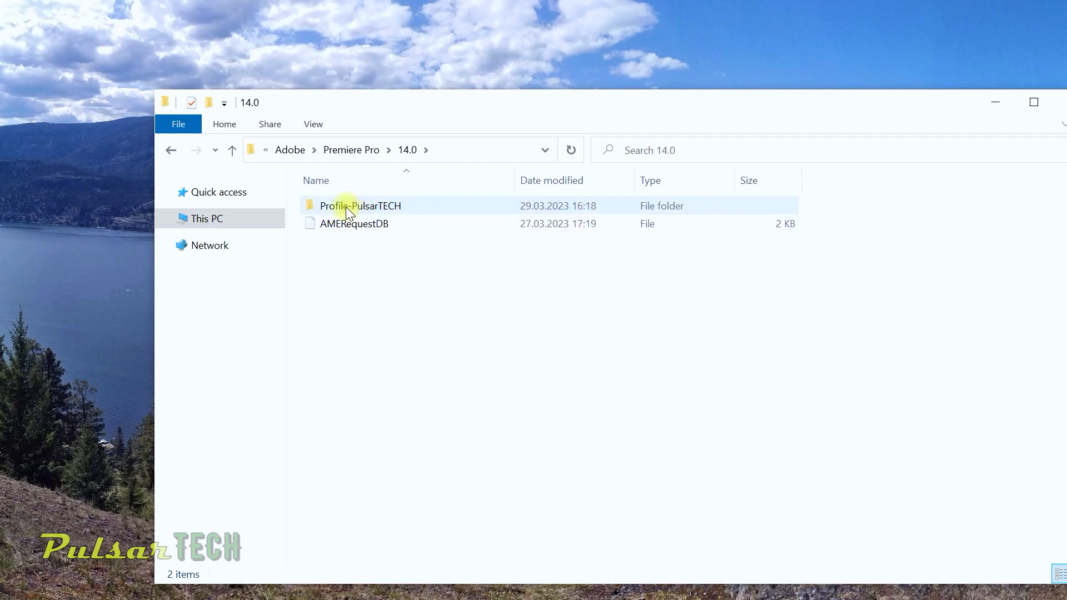
{"action": "double_click", "coordinate": [345, 207]}
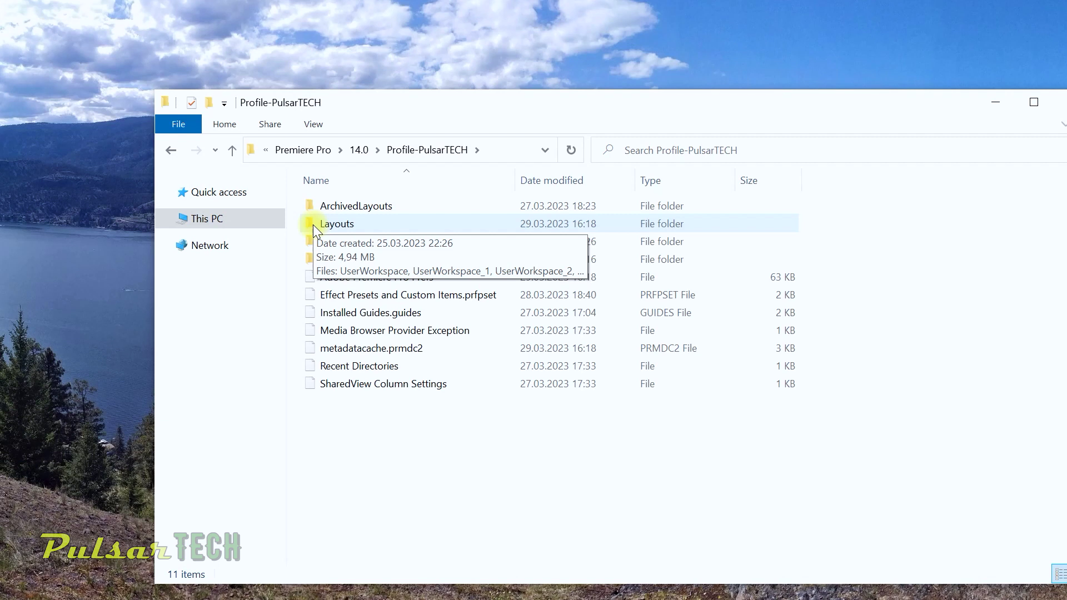
{"action": "double_click", "coordinate": [312, 225]}
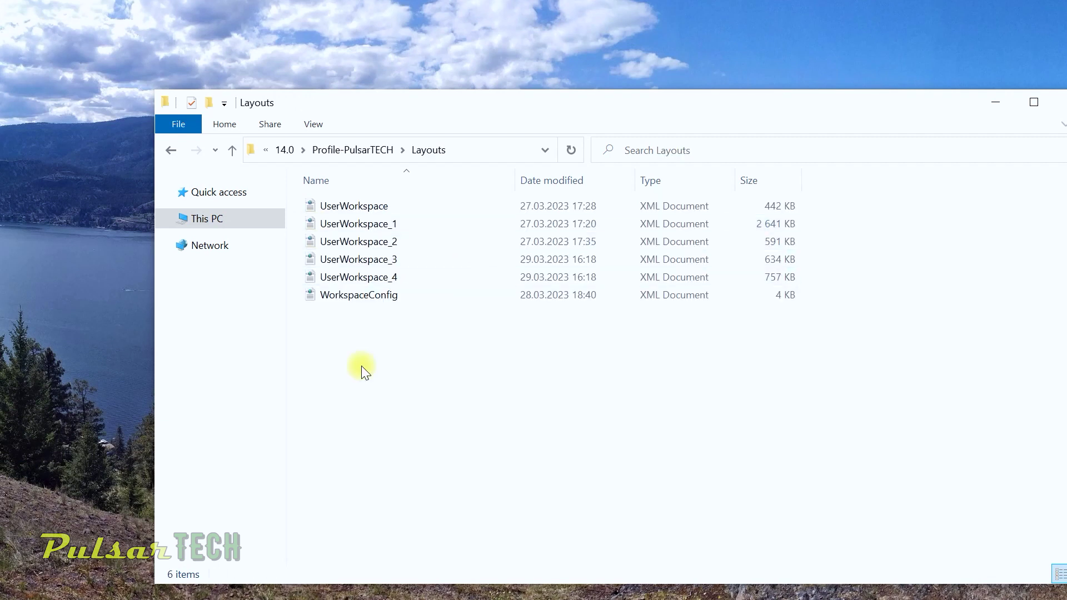
{"action": "left_click_drag", "start_coordinate": [366, 362], "coordinate": [329, 205]}
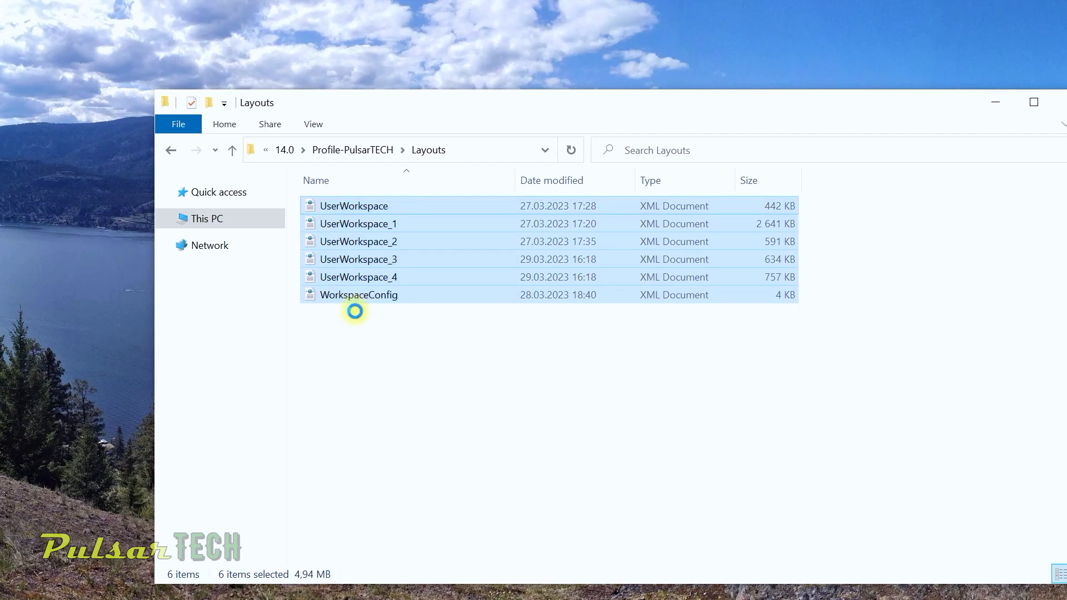
- Copy the six workspace XML files and paste them into New folder on drive D:
{"action": "key", "text": "shift+F10"}
{"action": "left_click", "coordinate": [362, 397]}
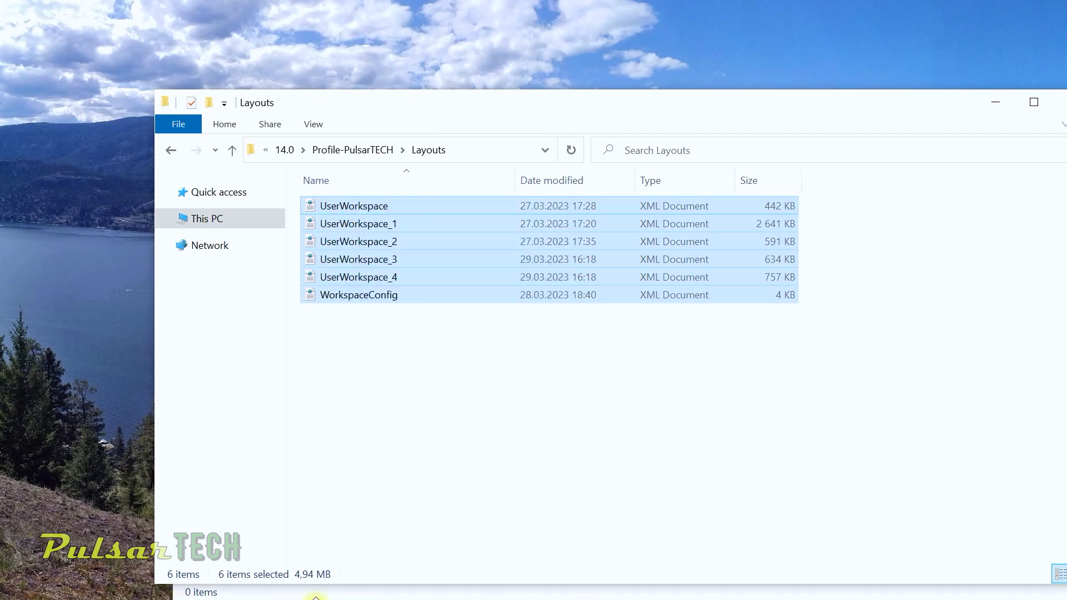
{"action": "left_click", "coordinate": [364, 596]}
{"action": "right_click", "coordinate": [403, 382]}
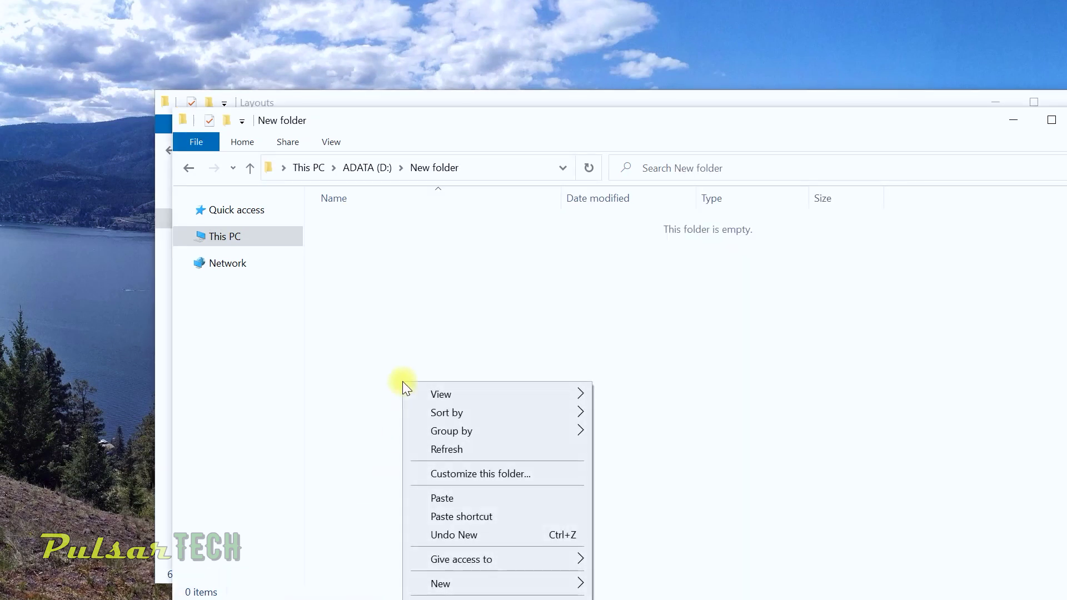
{"action": "left_click", "coordinate": [442, 498]}
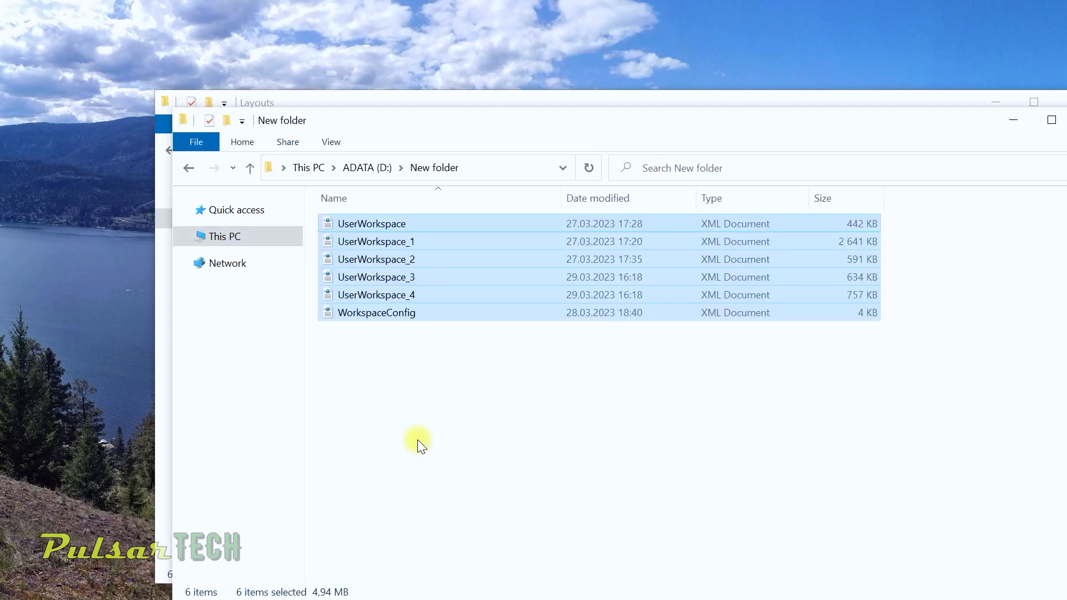
{"action": "left_click", "coordinate": [418, 439]}
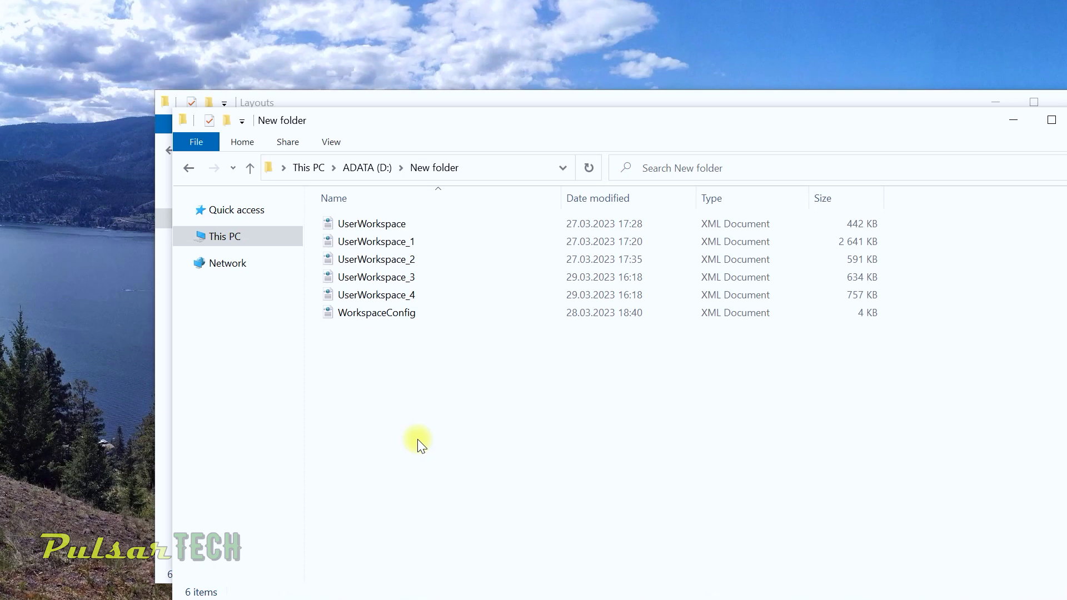
- Arrange the Layouts and New folder windows side by side and select the six backup files
{"action": "left_click_drag", "start_coordinate": [500, 131], "coordinate": [748, 213]}
{"action": "left_click", "coordinate": [469, 103]}
{"action": "left_click_drag", "start_coordinate": [470, 102], "coordinate": [332, 103]}
{"action": "left_click", "coordinate": [977, 529]}
{"action": "left_click_drag", "start_coordinate": [753, 518], "coordinate": [285, 424]}
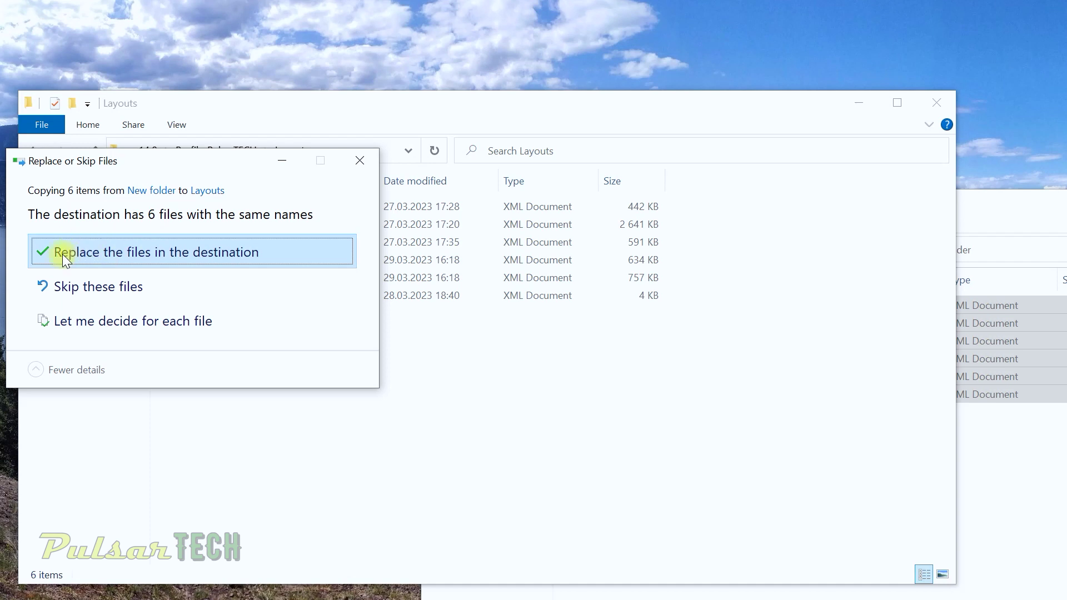
- Choose 'Replace the files in the destination' to overwrite the Layouts XML files with the backups
{"action": "left_click", "coordinate": [62, 255]}
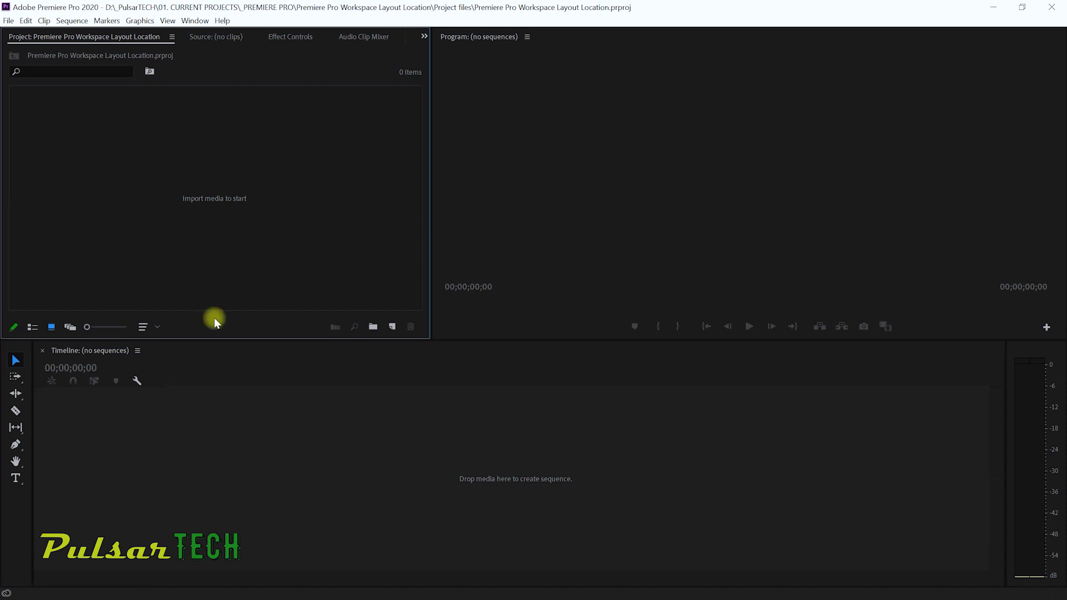
- Show Window > Workspaces to check the PulsarTECH 2 Monitors, Edit and Multicam layouts are listed
{"action": "left_click", "coordinate": [193, 21]}
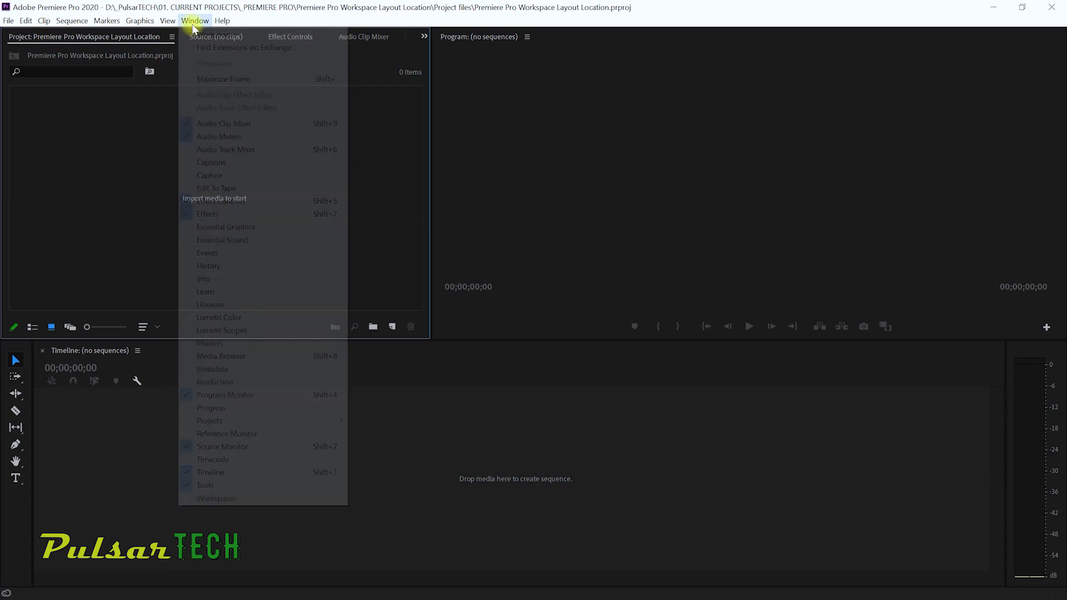
{"action": "mouse_move", "coordinate": [196, 37]}
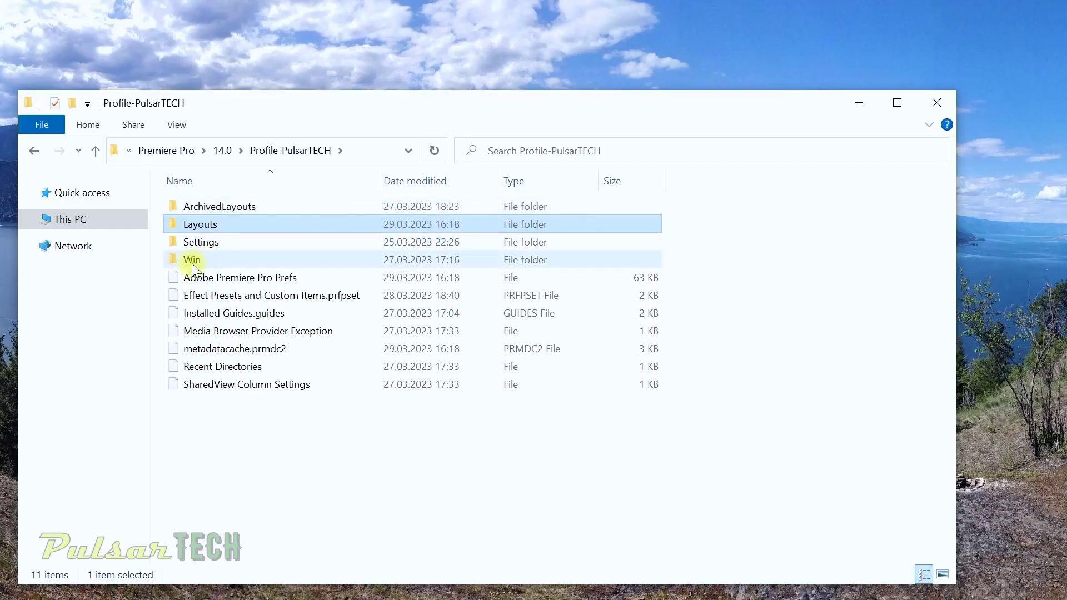
- Open the Win folder in the profile folder to reveal the Pulsartech.kys shortcut file
{"action": "double_click", "coordinate": [192, 261]}
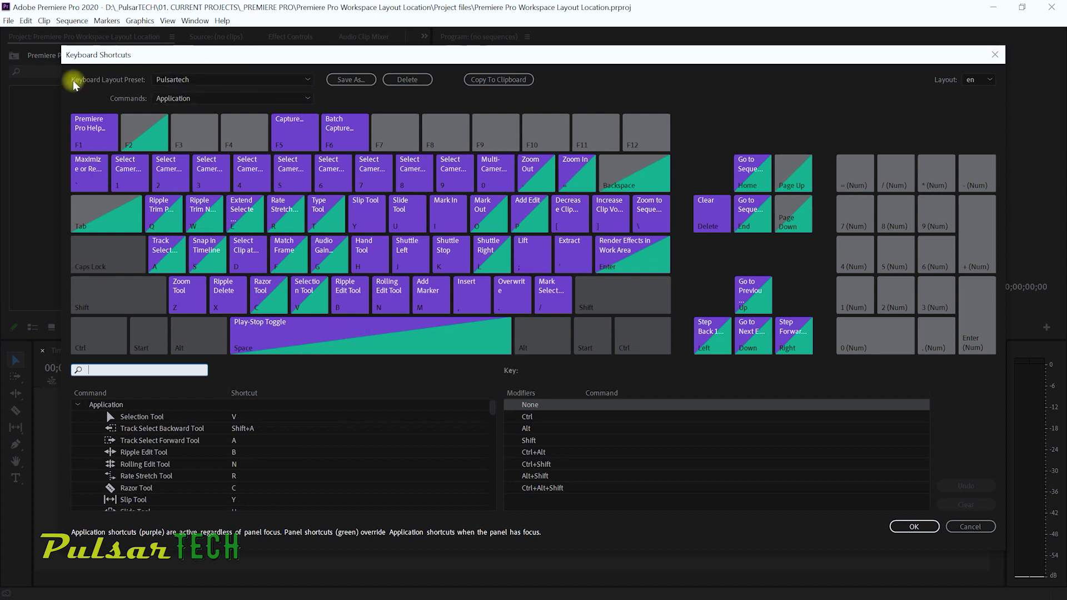
- Try the Premiere Pro Default, CS 6 and Final Cut Pro 7.0 shortcut presets, then reselect Pulsartech
{"action": "left_click", "coordinate": [210, 80]}
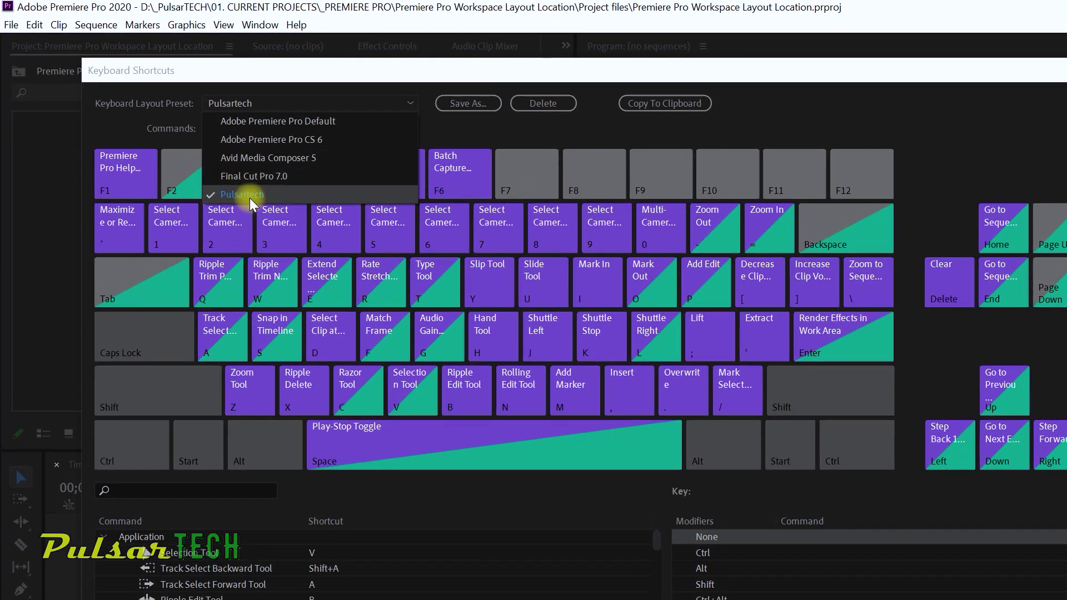
{"action": "left_click", "coordinate": [216, 123]}
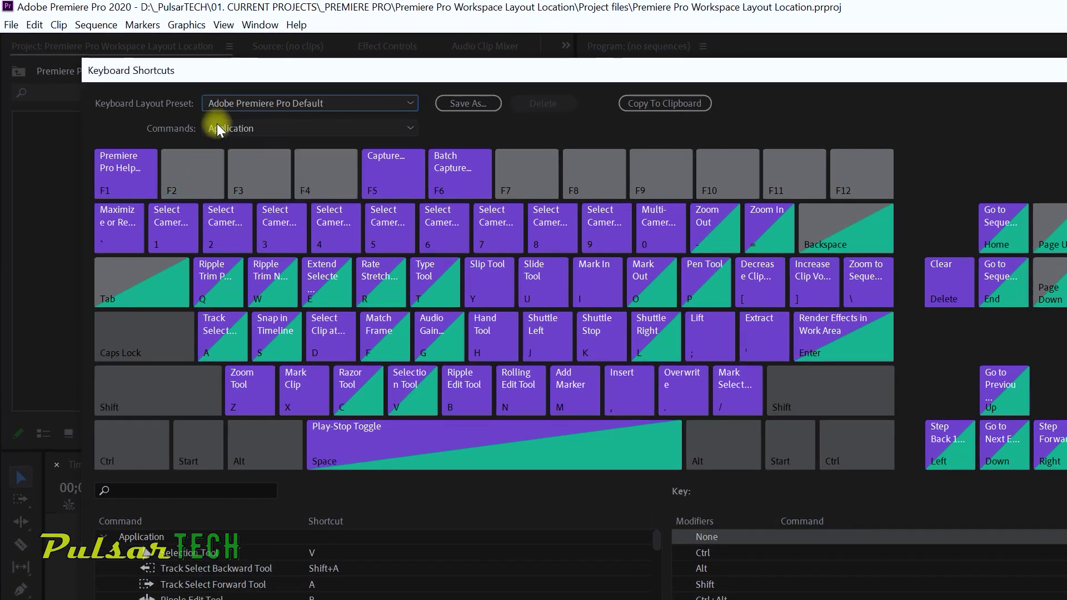
{"action": "left_click", "coordinate": [219, 104]}
{"action": "left_click", "coordinate": [233, 138]}
{"action": "left_click", "coordinate": [222, 104]}
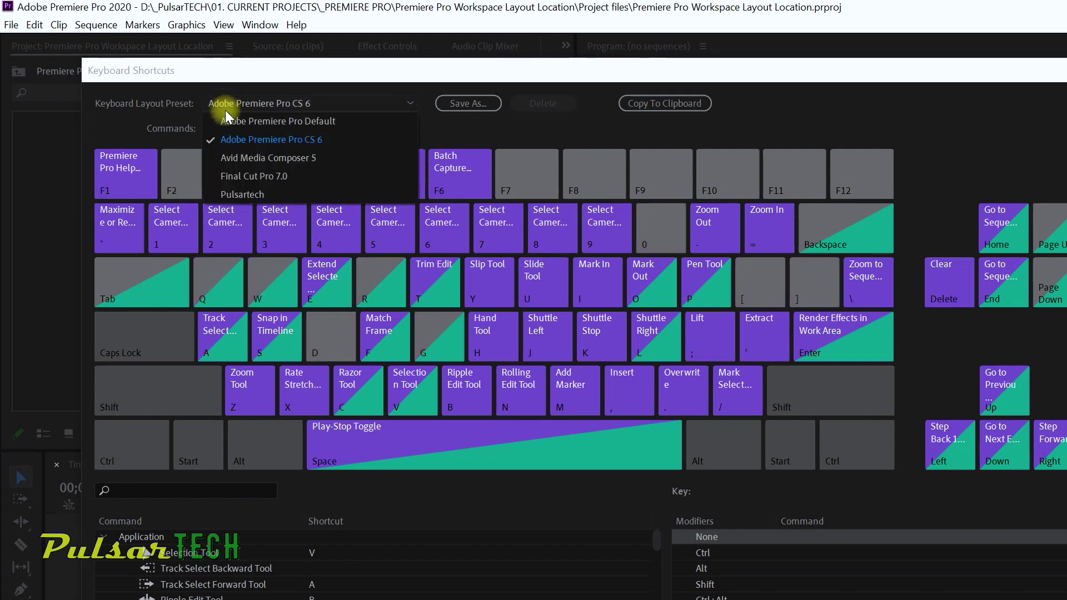
{"action": "left_click", "coordinate": [209, 176]}
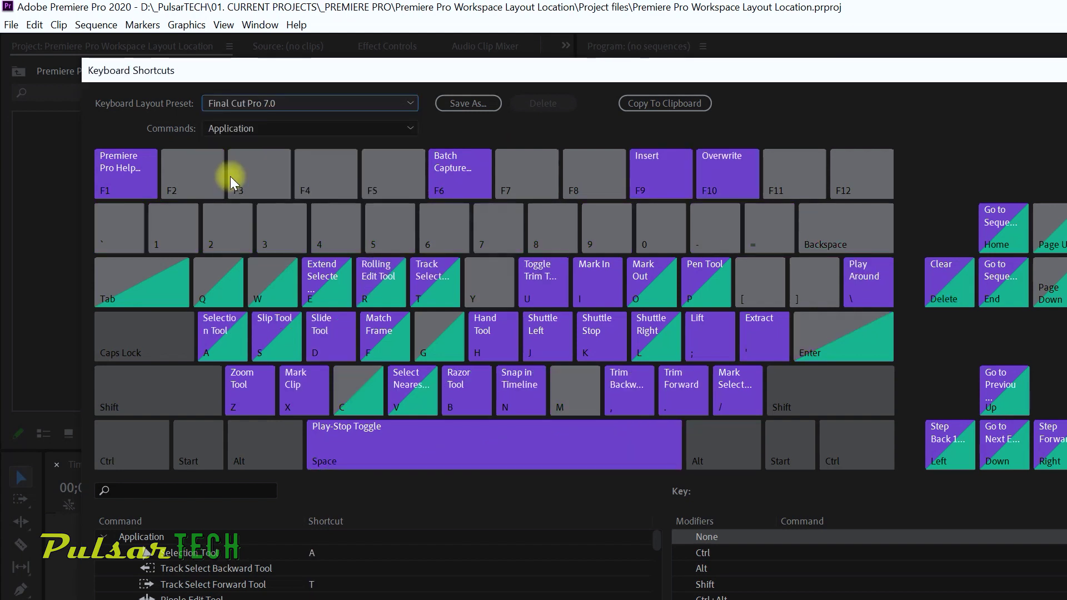
{"action": "left_click", "coordinate": [230, 103]}
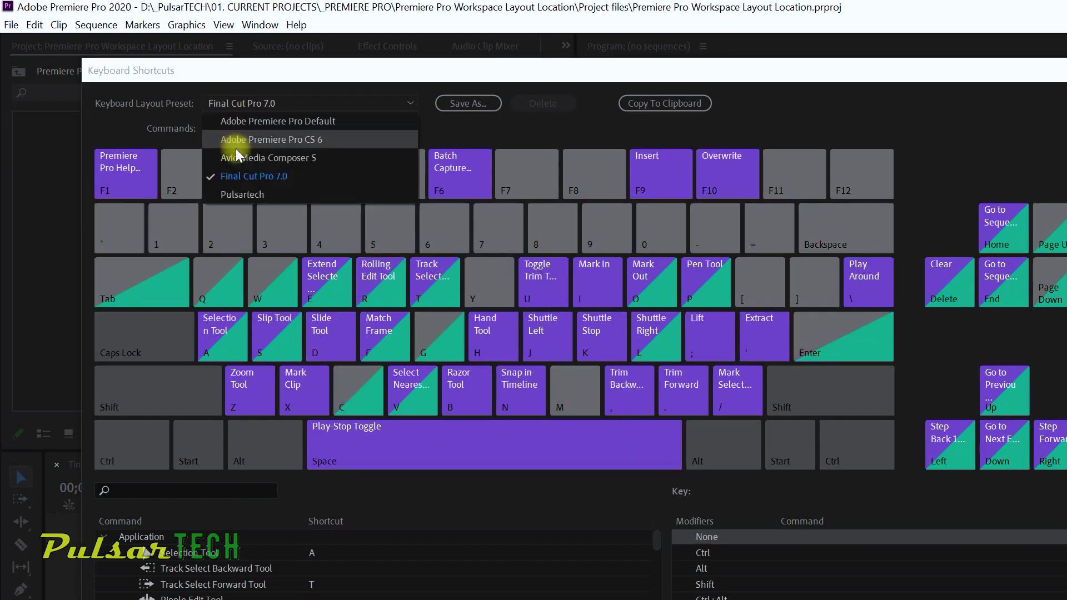
{"action": "left_click", "coordinate": [239, 195]}
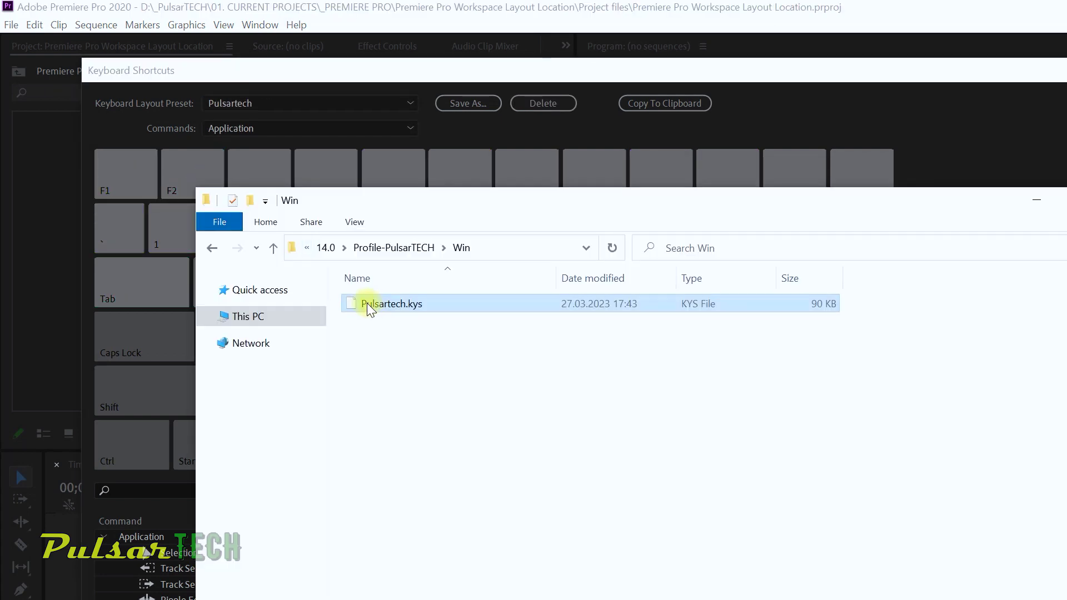
- Move the File Explorer window aside so Pulsartech.kys shows beside the Keyboard Shortcuts dialog
{"action": "left_click_drag", "start_coordinate": [370, 204], "coordinate": [609, 212]}
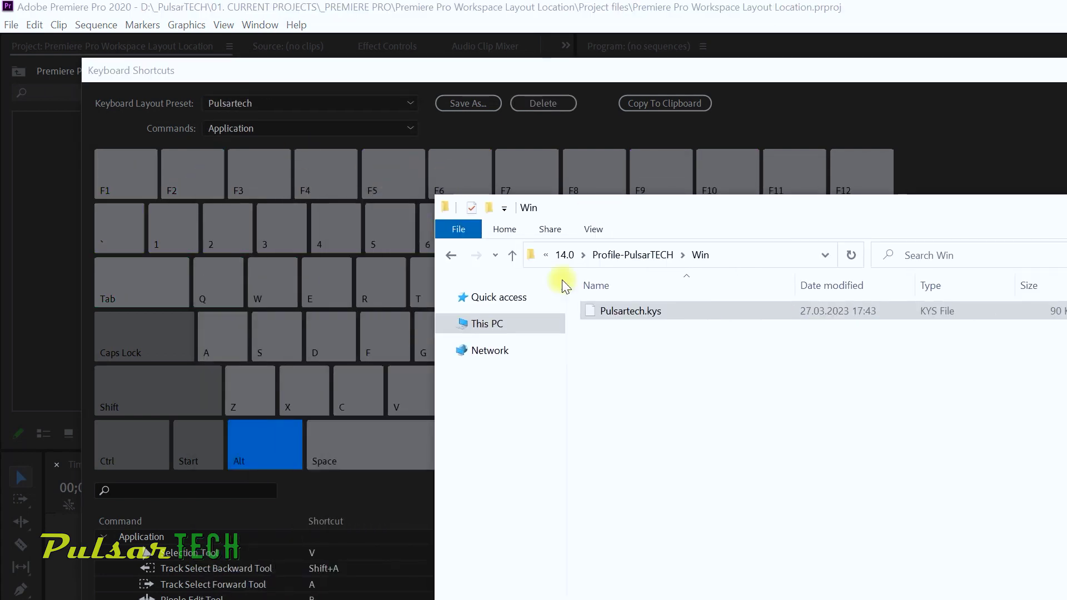